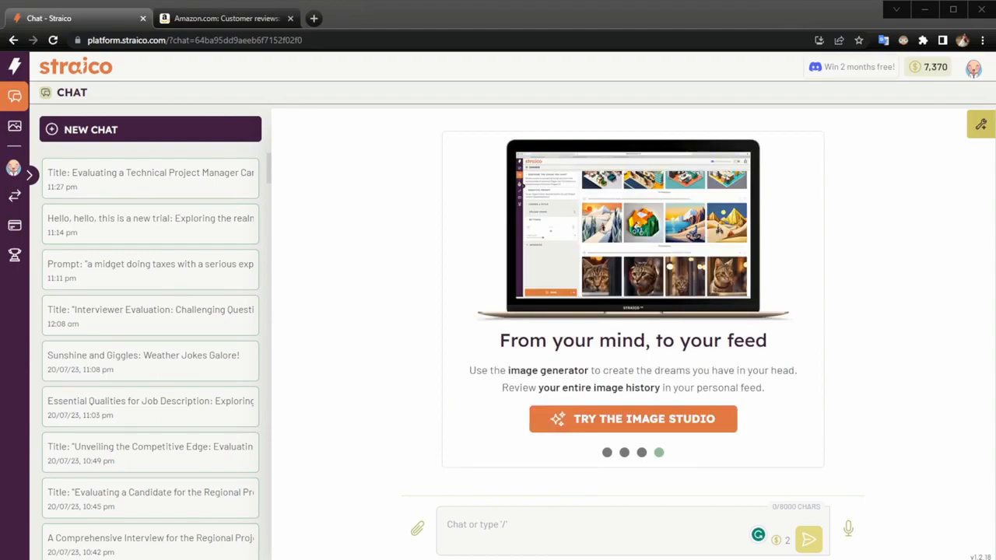
Switch to the Amazon page and examine the review filters and the most recent verified-purchase review of the Magic Keyboard
click(226, 18)
scroll(267, 327, up, 5)
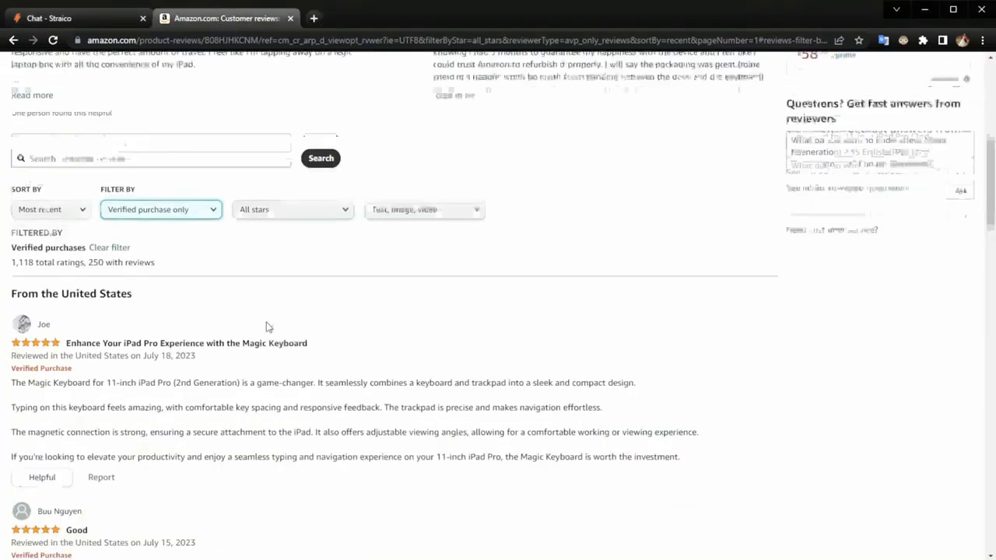
drag(223, 149, 474, 150)
click(430, 211)
scroll(314, 280, down, 2)
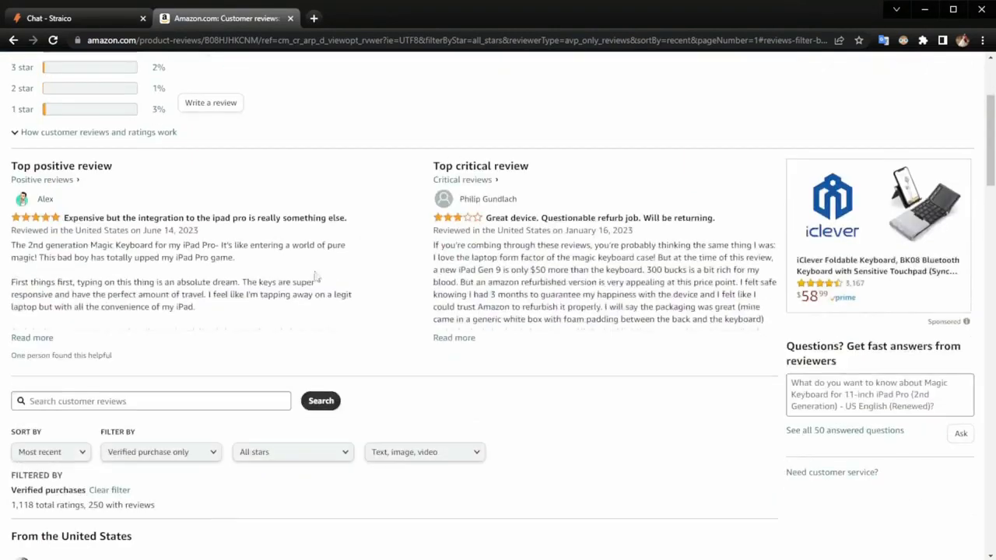
scroll(269, 380, down, 4)
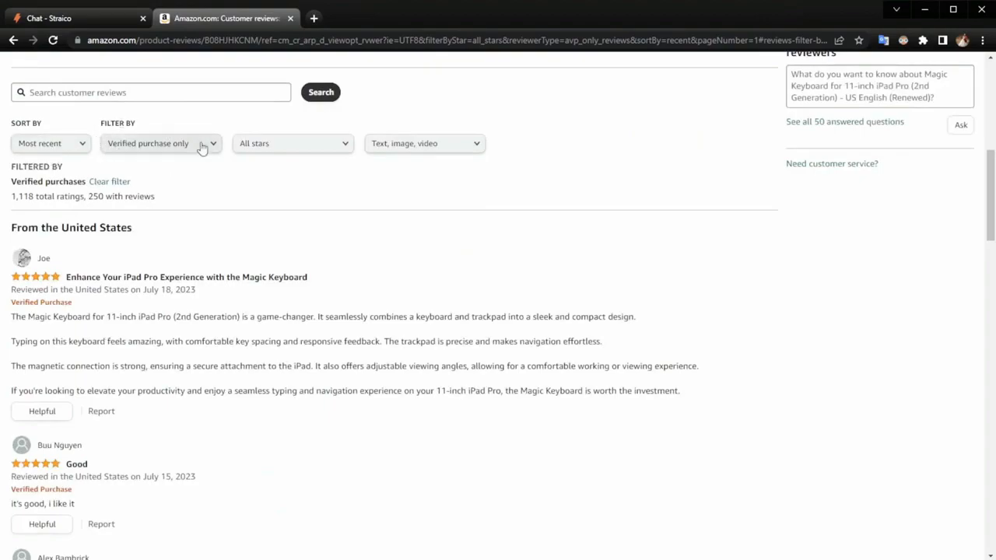
drag(695, 396, 8, 324)
click(259, 353)
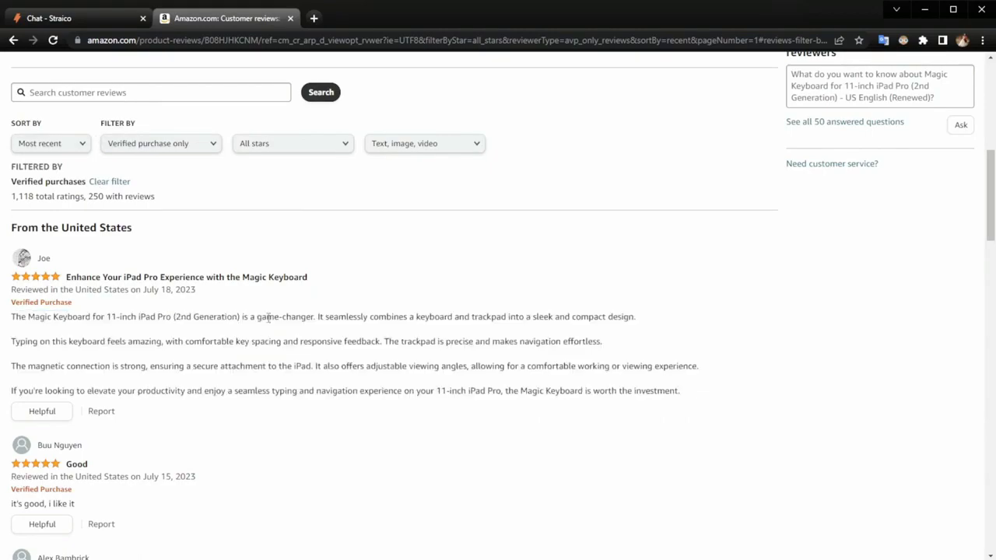
Enter a chat prompt in Straico asking an e-commerce support expert to classify a review as "satisfied", "neutral", or "disappointed", ending with "Review:"
click(77, 21)
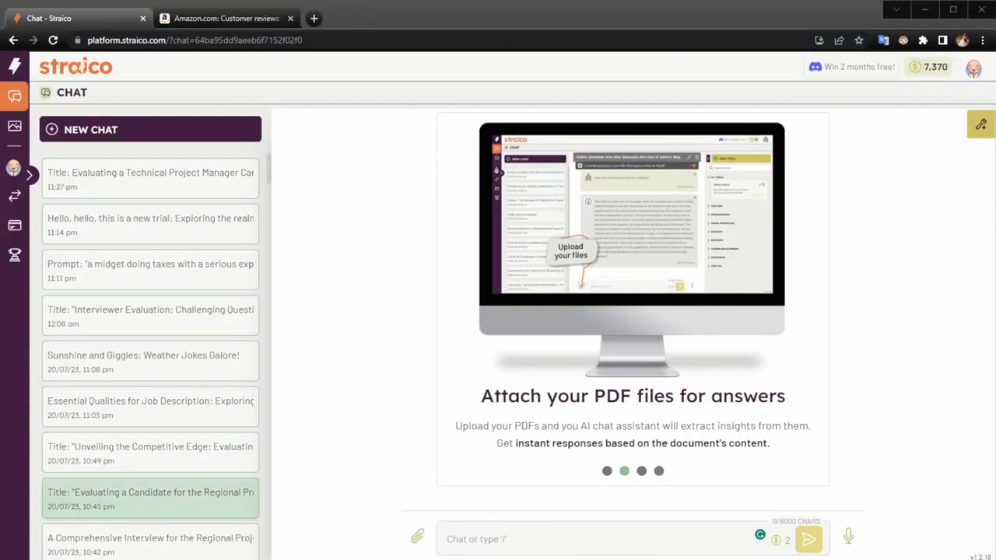
click(548, 535)
text(You are an expert in analyzing customer support requests for an e-commerce site. Your task is to analyze a review and determine how the customer feels about the product. To do this you'll use the customer's review contents and classify it in one of the following values: "satisfied", "neutral", or "disappointed". Review:)
drag(452, 471, 597, 470)
click(565, 485)
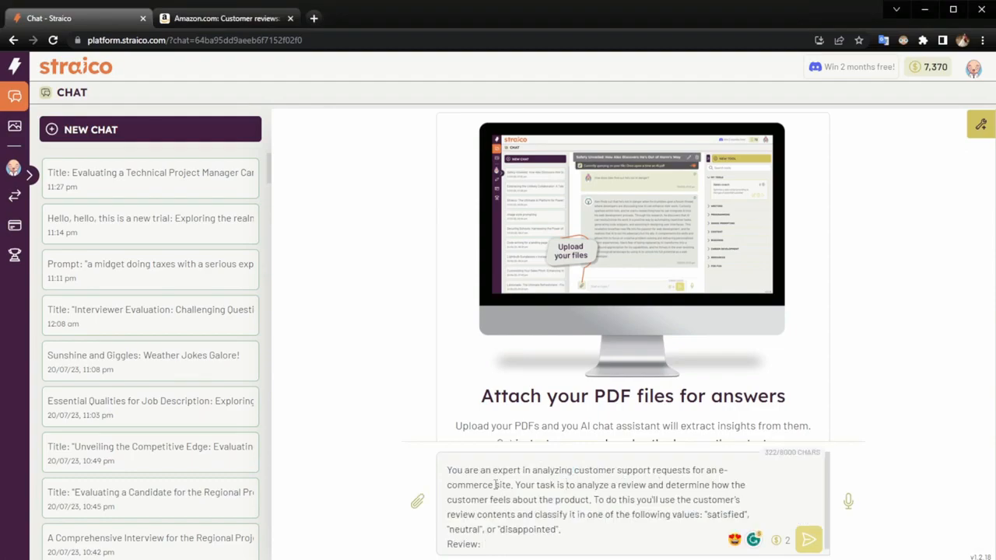
Read through the prompt's expert role, its review-analysis task and its three classification values
drag(510, 485, 447, 471)
click(523, 485)
drag(549, 485, 666, 485)
click(693, 486)
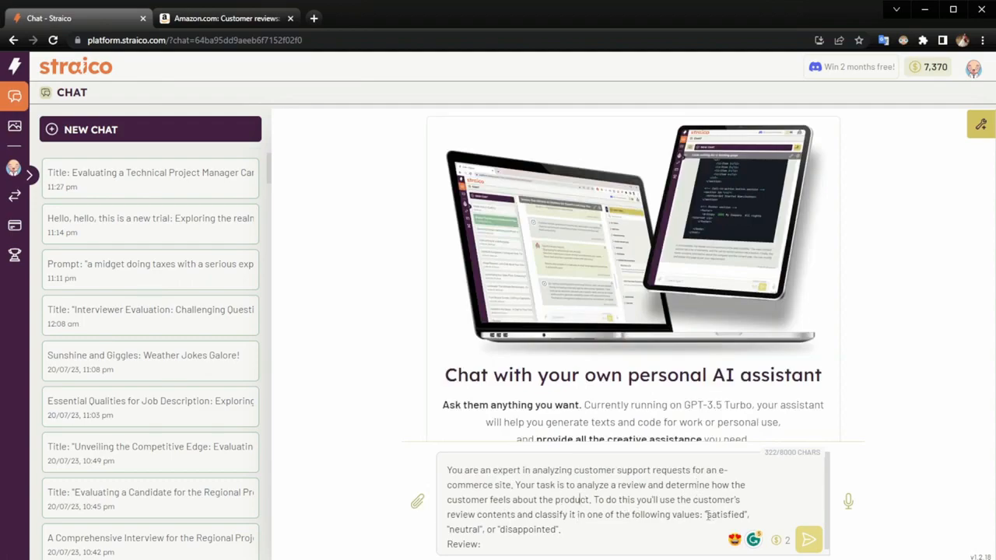
drag(708, 516, 740, 515)
click(536, 530)
drag(562, 530, 698, 515)
click(593, 537)
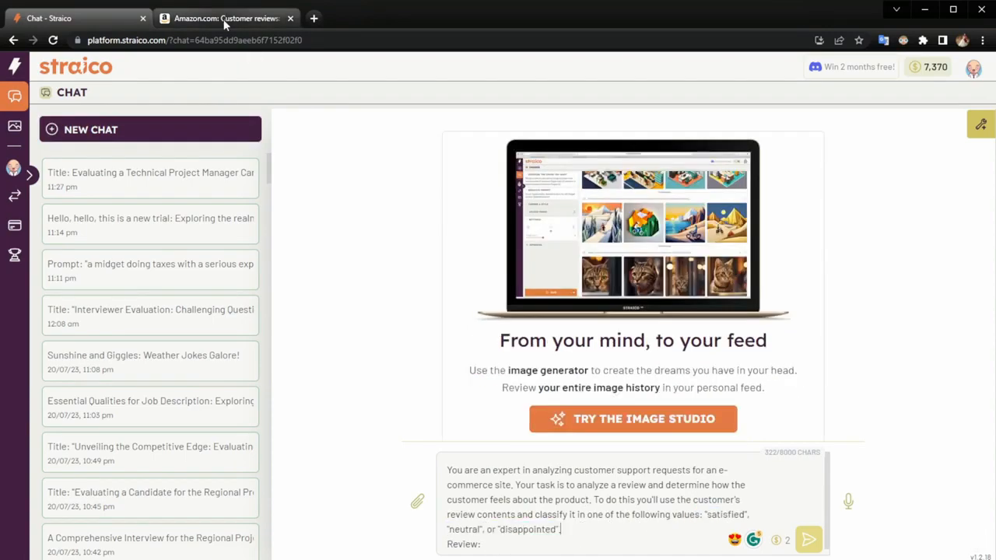
Copy the July 18 Magic Keyboard review from Amazon into quotes after "Review:" in the Straico prompt and send it
click(225, 24)
drag(718, 394, 13, 315)
click(89, 23)
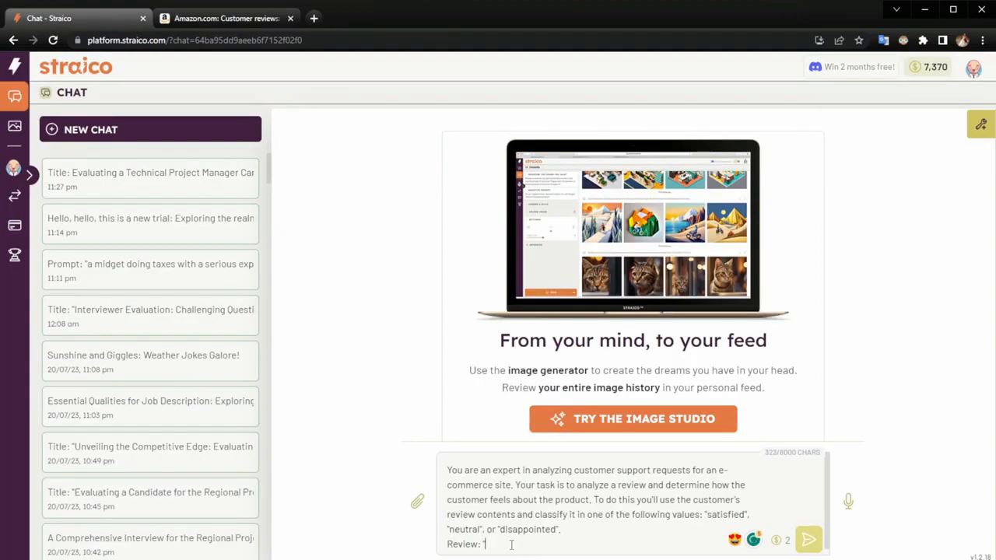
key(ctrl+v)
scroll(548, 509, up, 10)
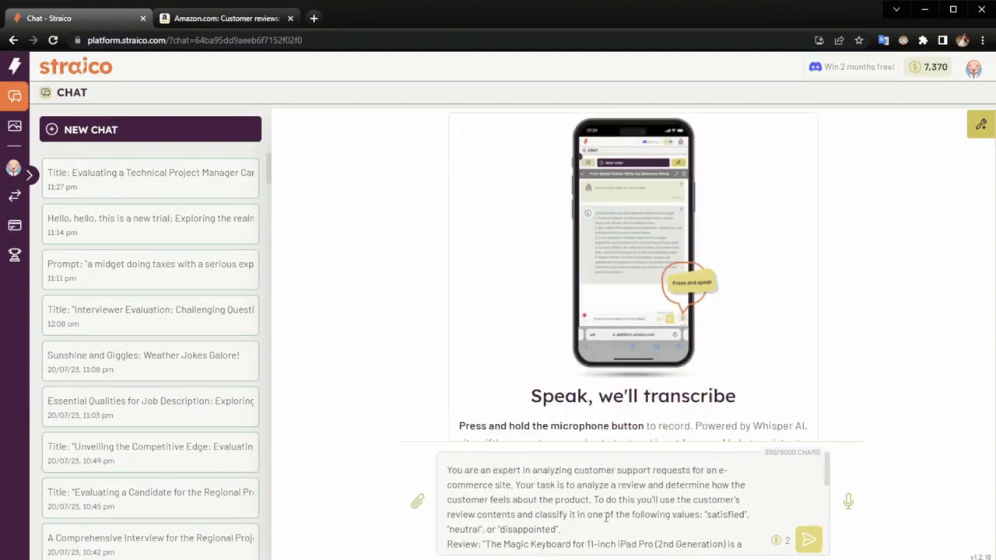
key(Return)
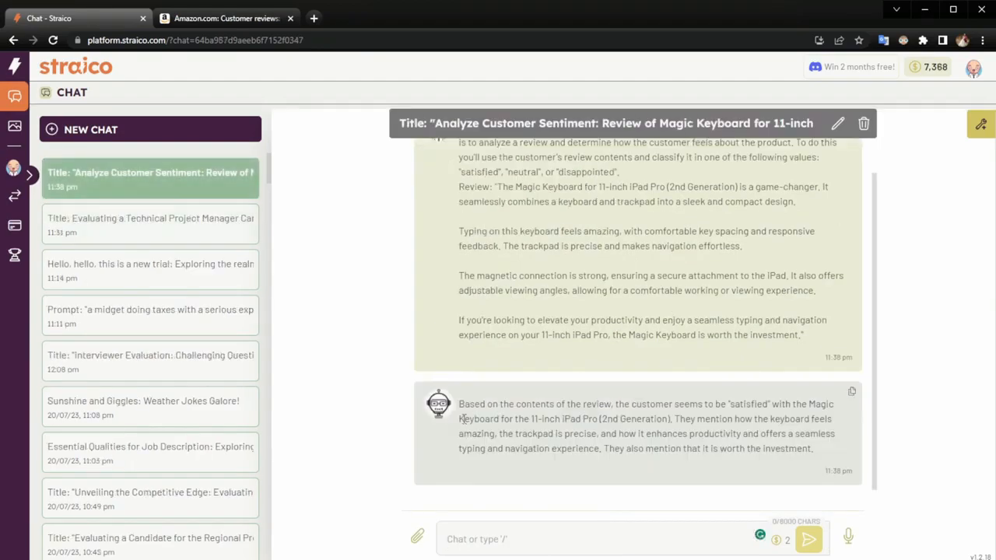
drag(770, 405, 689, 406)
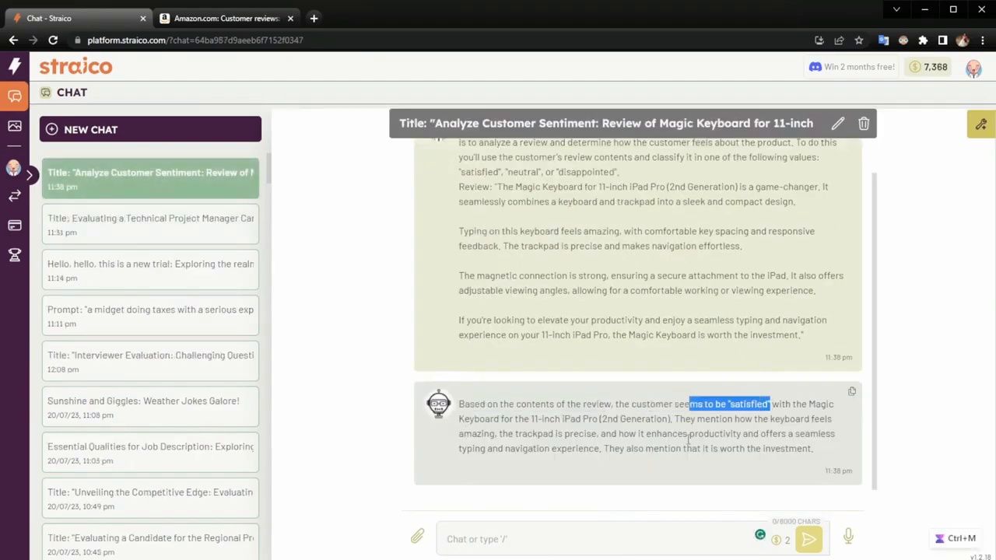
Start a new tool named "Amazon product review" with the description "pass in a product review and classify it"
key(ctrl+m)
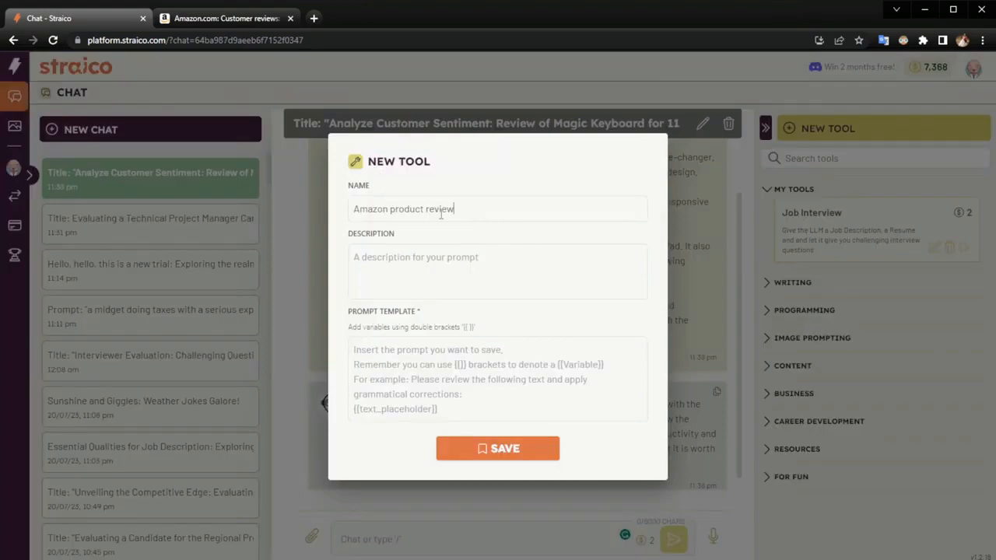
click(477, 264)
text(pass in a product review and classigy)
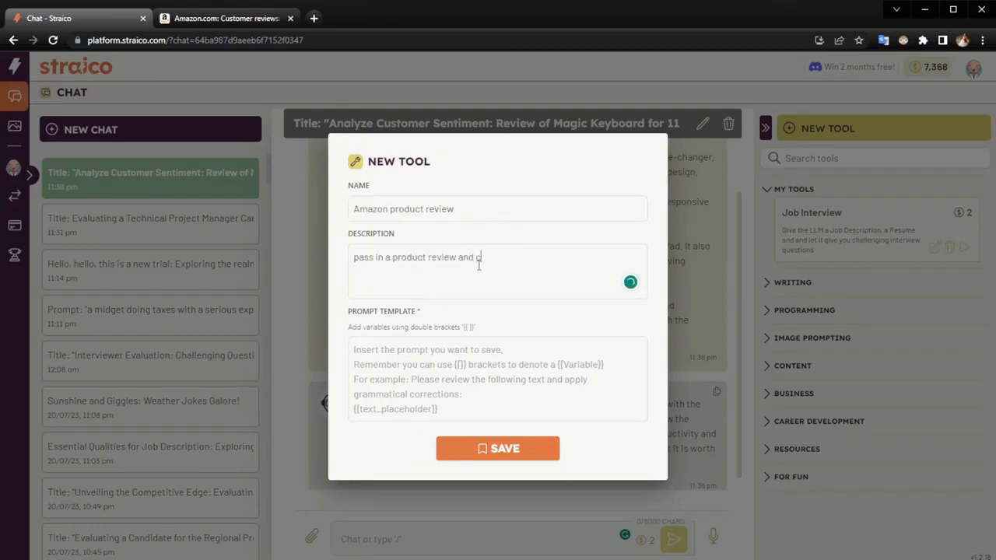
key(BackSpace)
key(BackSpace)
text(fy it)
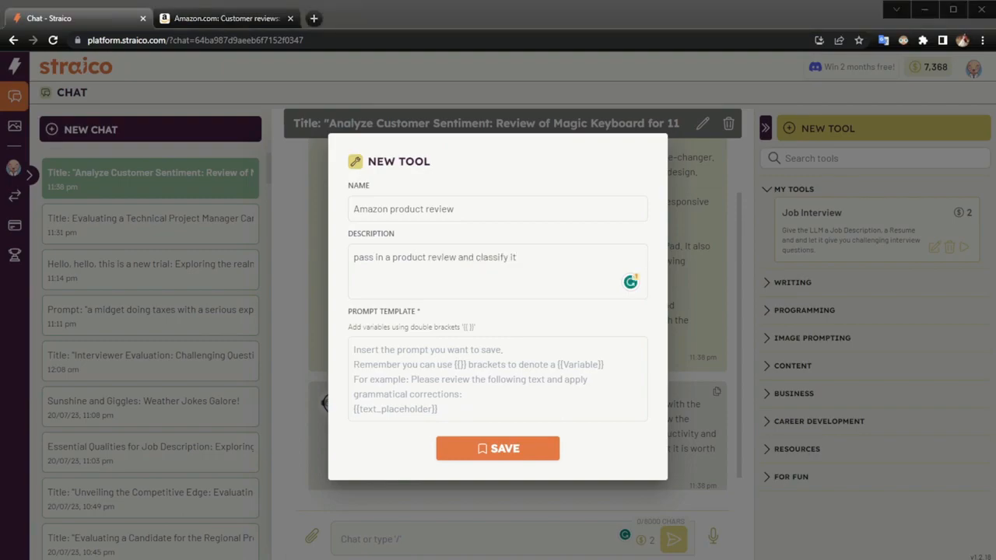
Fill the tool's prompt template with the customer review classification prompt and check the double-bracket variable hint
click(471, 378)
text(You are an expert in analyzing customer support requests for an e-commerce site. Your task is to analyze a review and determine how the customer feels about the product. To do this you'll use the customer's review contents and classify it in one of the following values: "satisfied", "neutral", or "disappointed". Review:)
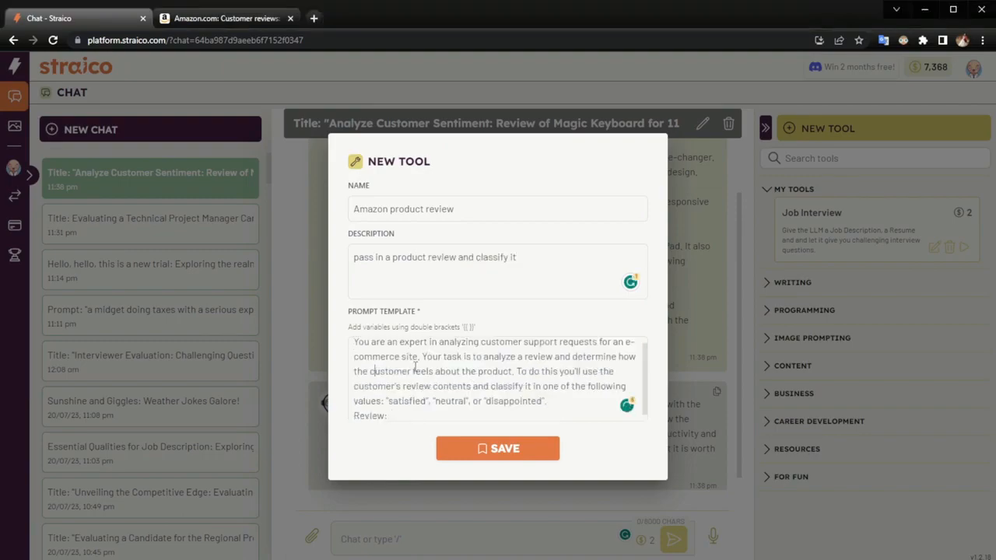
drag(476, 328, 343, 329)
click(472, 331)
drag(490, 328, 464, 330)
Add the variable {{review}} after "Review:" in the prompt template and save the tool
click(465, 415)
click(415, 410)
text({{}})
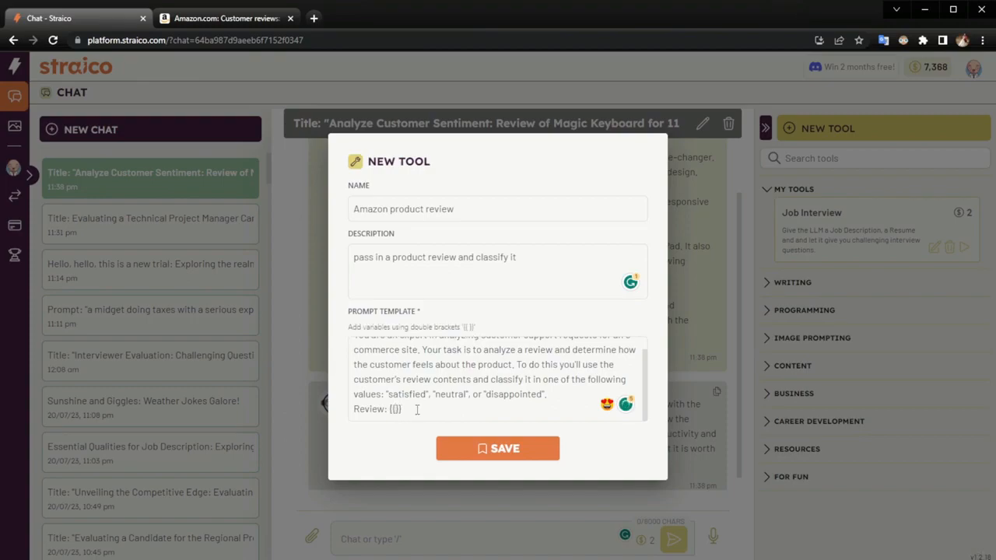
text(review)
drag(459, 410, 424, 395)
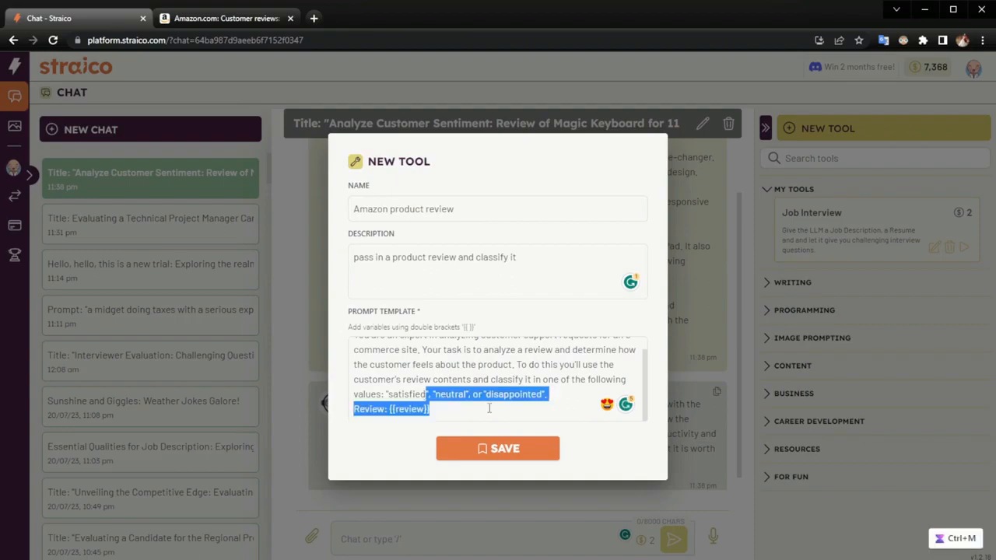
click(510, 448)
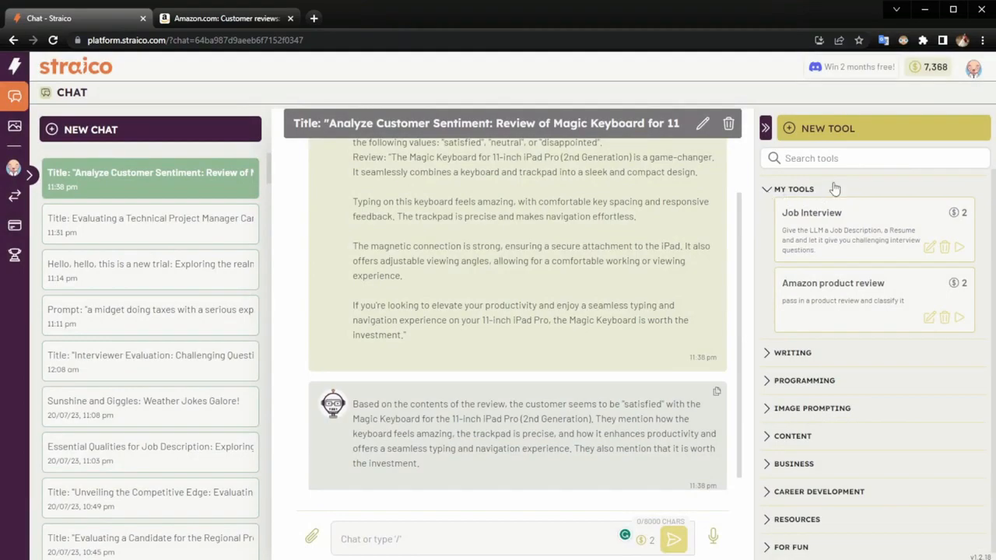
Open the Amazon product review tool and copy the text of the "Perfect and Like New" review from the Amazon page
click(857, 308)
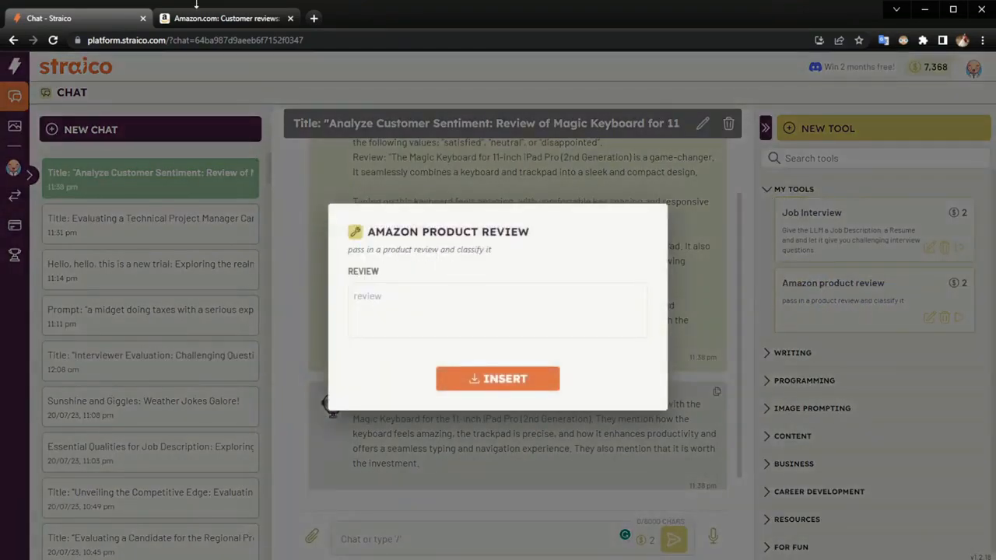
click(222, 18)
scroll(155, 311, down, 2)
drag(323, 416, 15, 411)
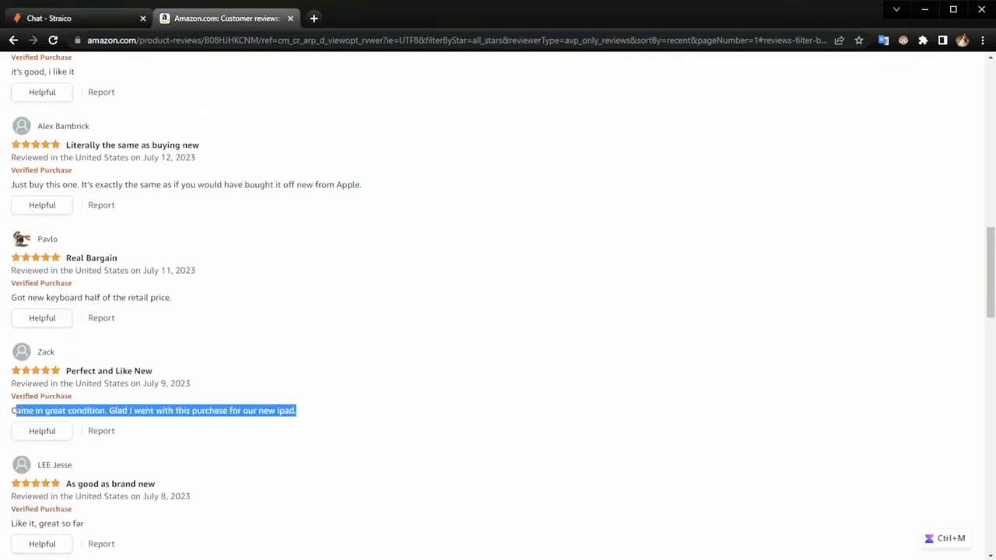
Fill the tool's review variable with the copied text, insert the prompt into the chat message, and check the inserted review and prompt
click(69, 20)
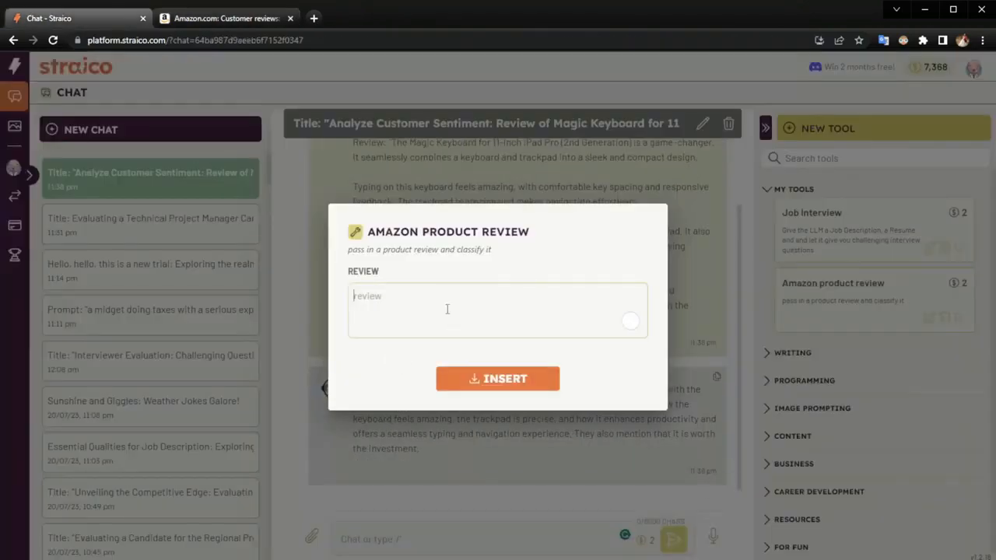
text(Came in great condition. Glad I went with this purchase for our new Ipad.)
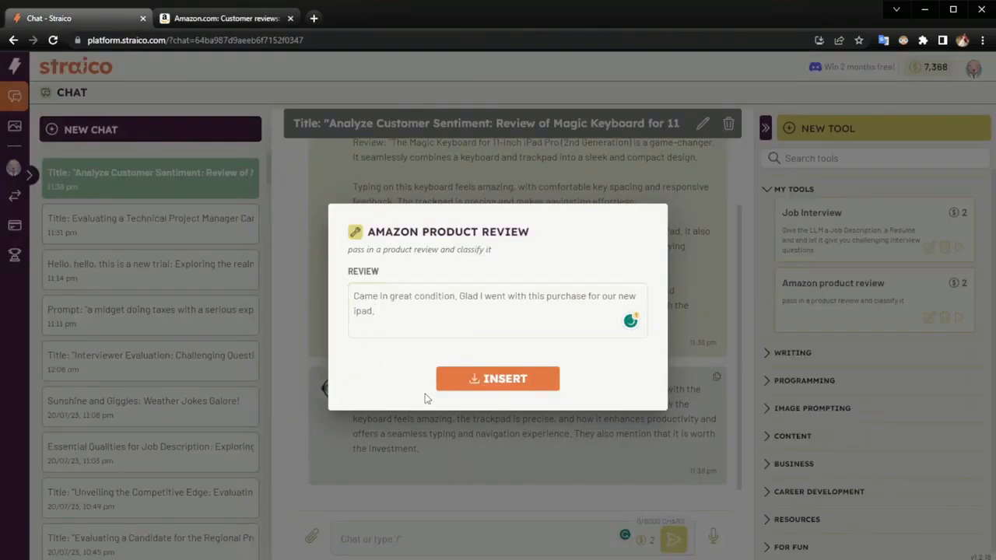
click(494, 381)
drag(375, 523, 437, 532)
click(451, 538)
click(456, 534)
drag(373, 524, 388, 479)
click(465, 509)
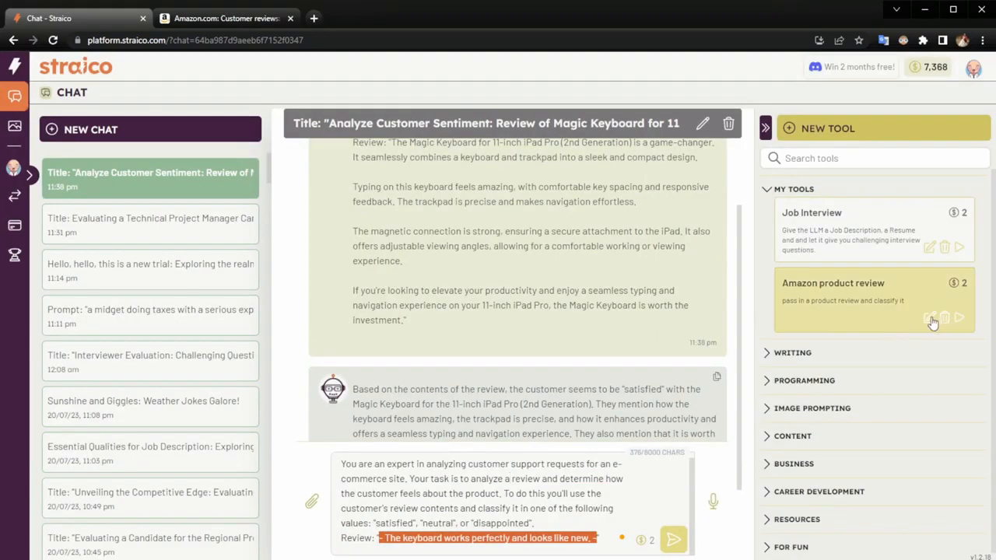
Open the Amazon product review tool for editing, examine its prompt template's classification values and review variable, and save it
click(929, 317)
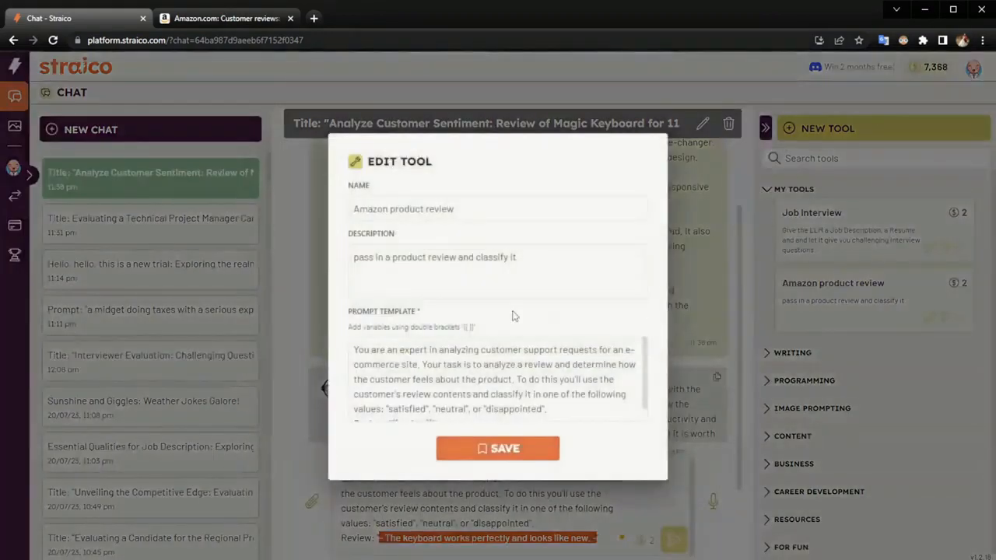
scroll(486, 384, down, 1)
drag(548, 396, 384, 394)
click(469, 365)
click(552, 396)
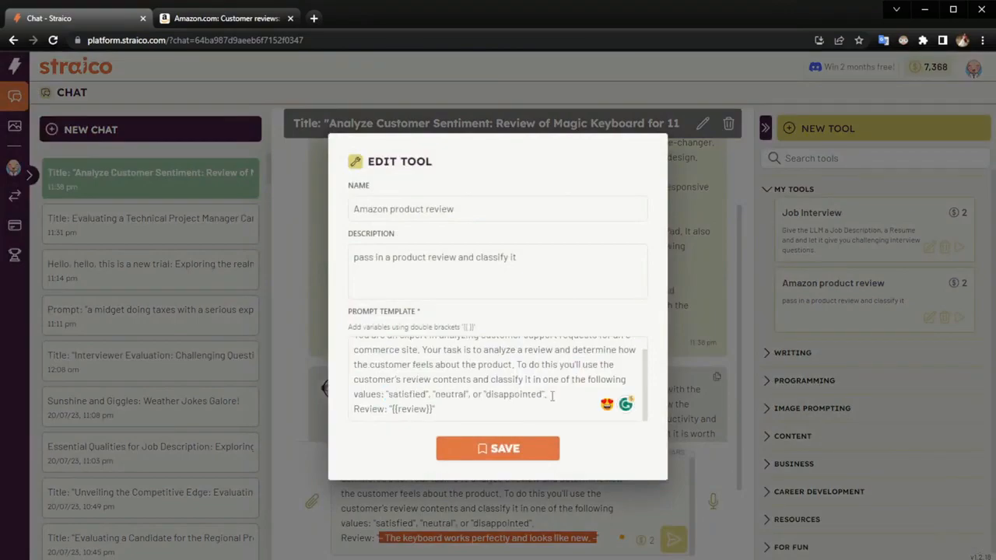
scroll(555, 394, up, 1)
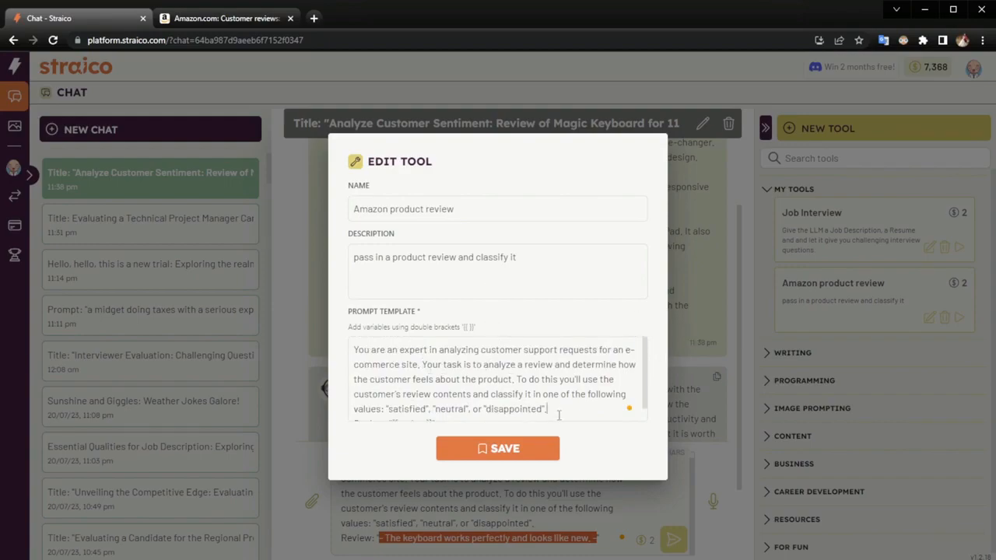
scroll(551, 393, down, 1)
click(505, 454)
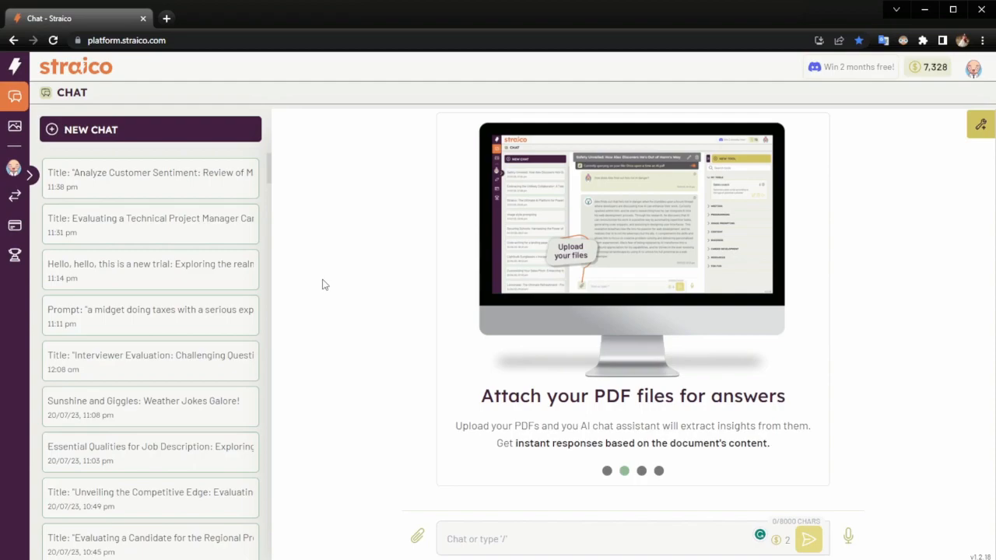
Generate 2 images in the image studio from the description "leather desk pad protector for mac"
click(16, 129)
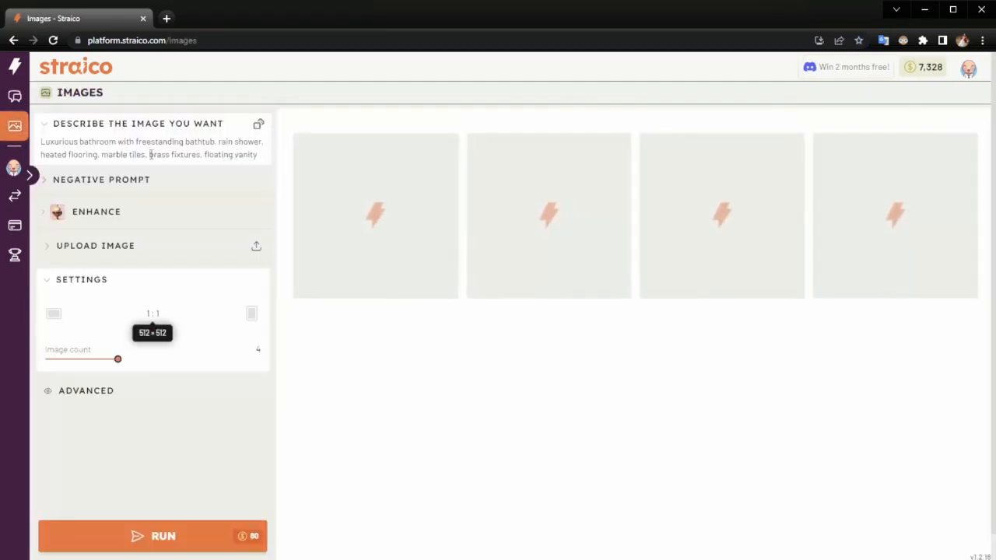
triple_click(132, 154)
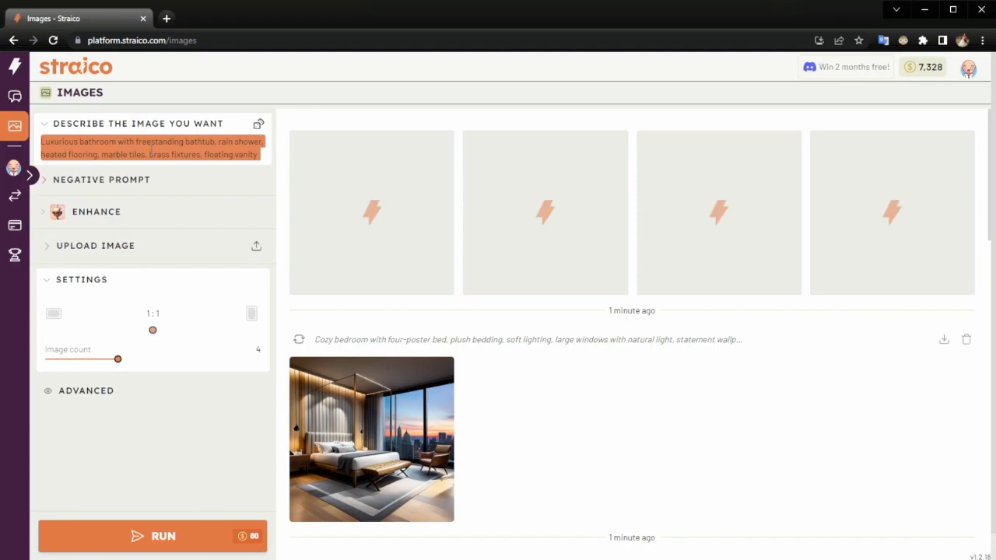
text(lea)
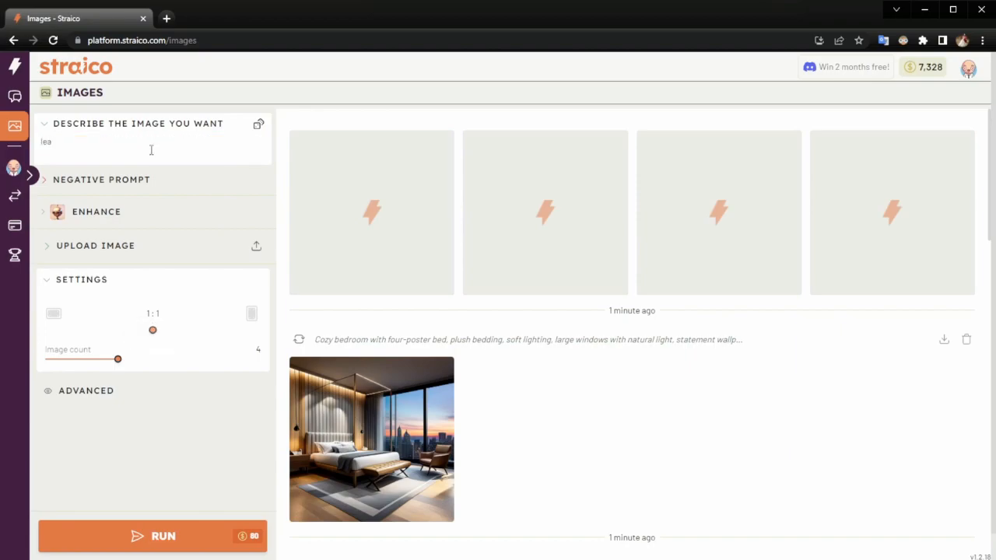
text(ther desk pad protector for mac)
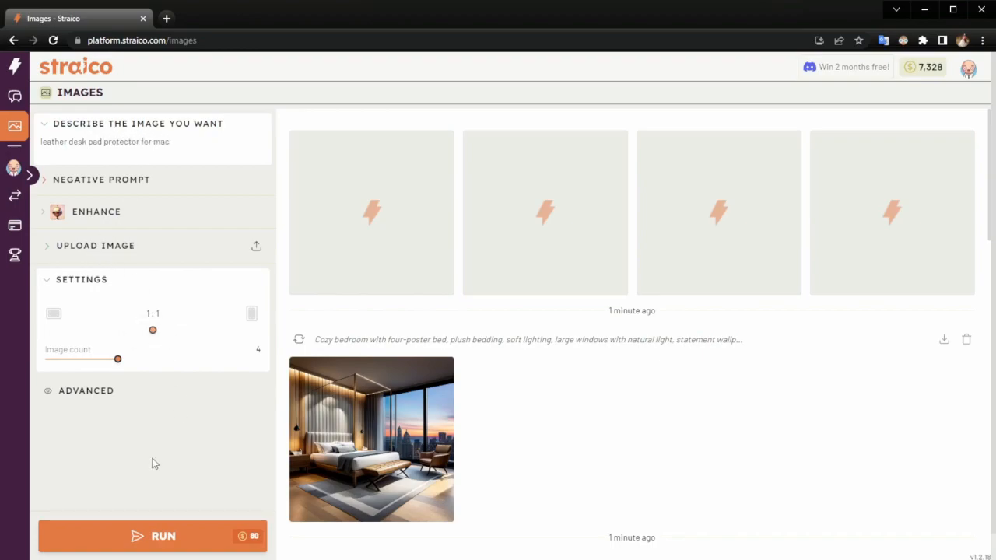
drag(117, 359, 71, 359)
click(167, 545)
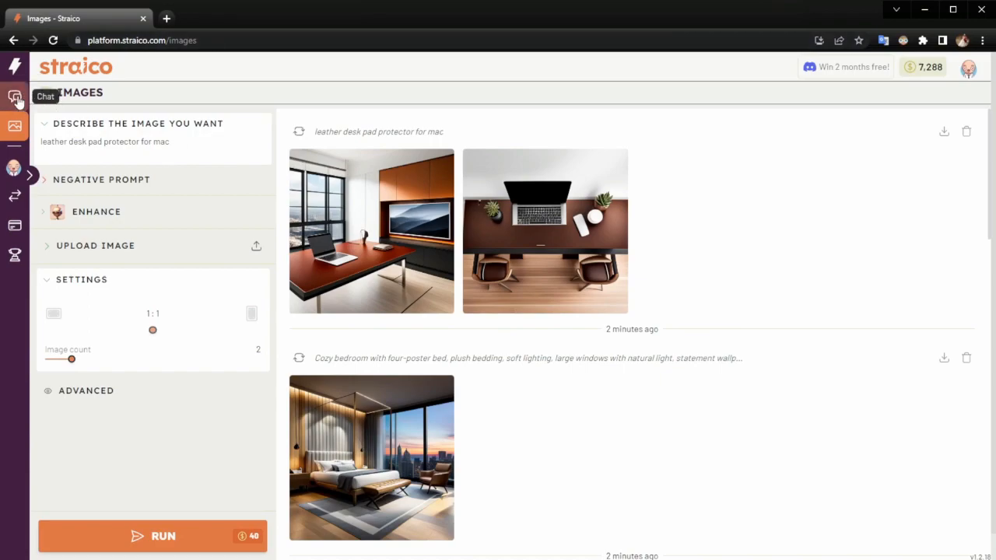
Open the chat in a separate browser tab and start the "Create a prompt for Stable Difussion" image prompting tool
click(82, 112)
click(278, 19)
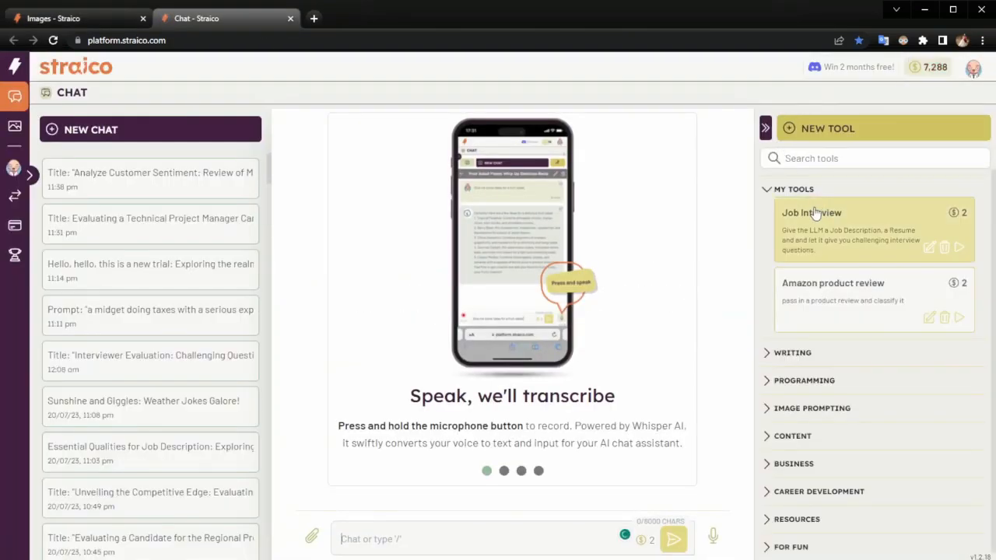
click(813, 409)
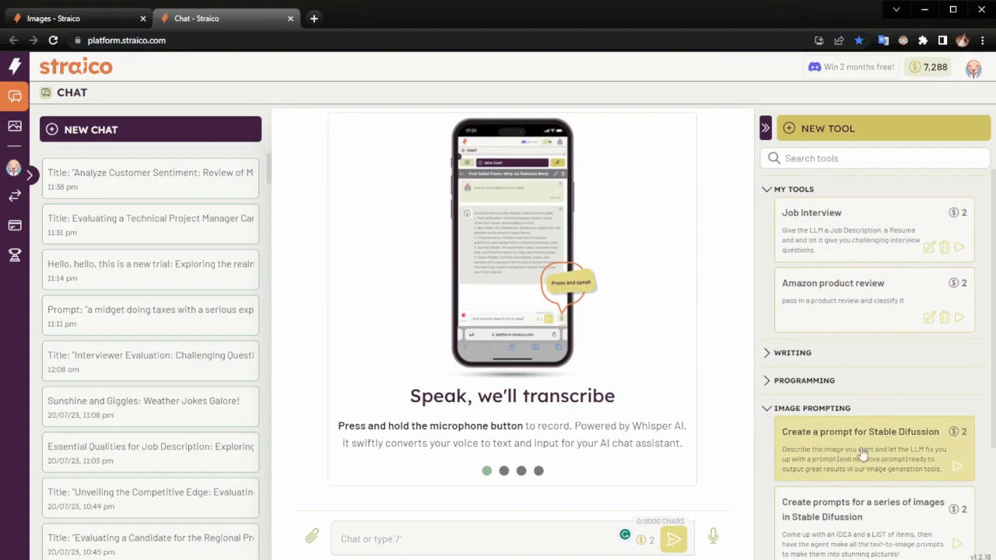
click(895, 461)
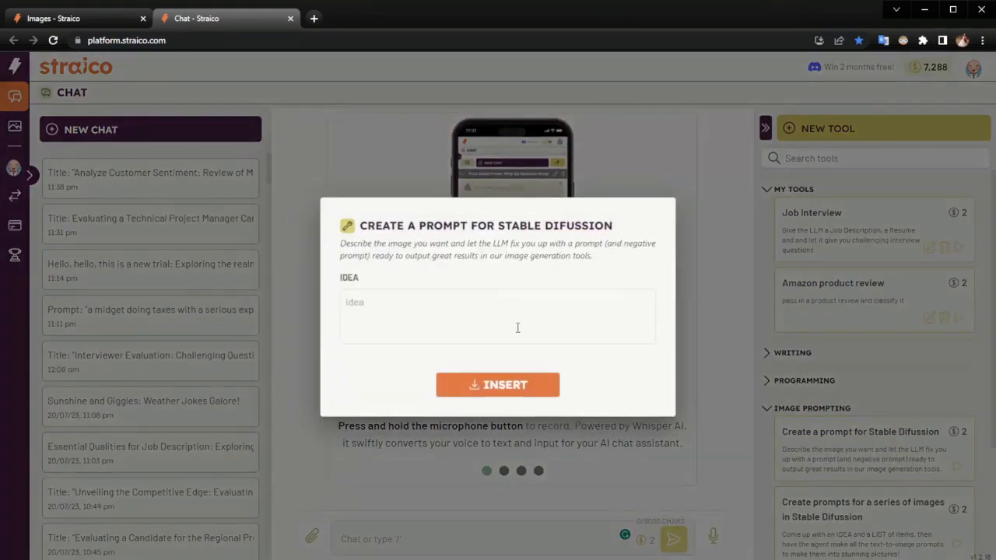
Copy the image studio description "leather desk pad protector for mac" into the Stable Diffusion prompt tool as its idea
click(121, 25)
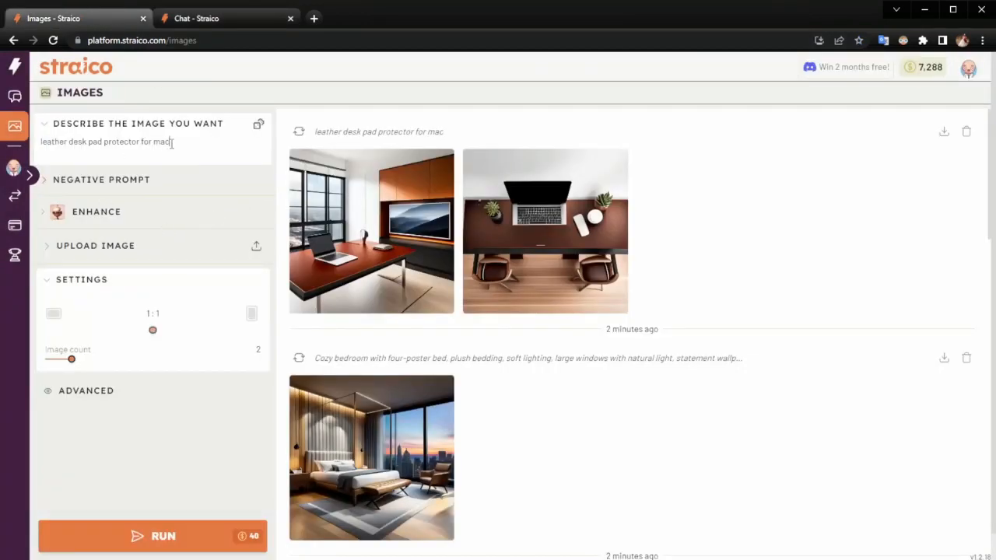
drag(173, 142, 42, 143)
key(ctrl+c)
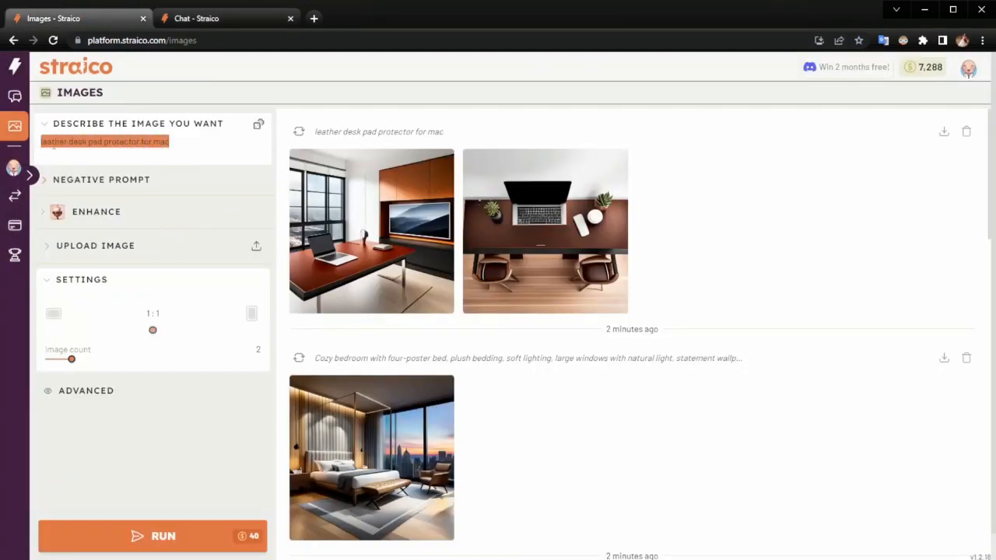
click(190, 21)
click(467, 331)
key(ctrl+v)
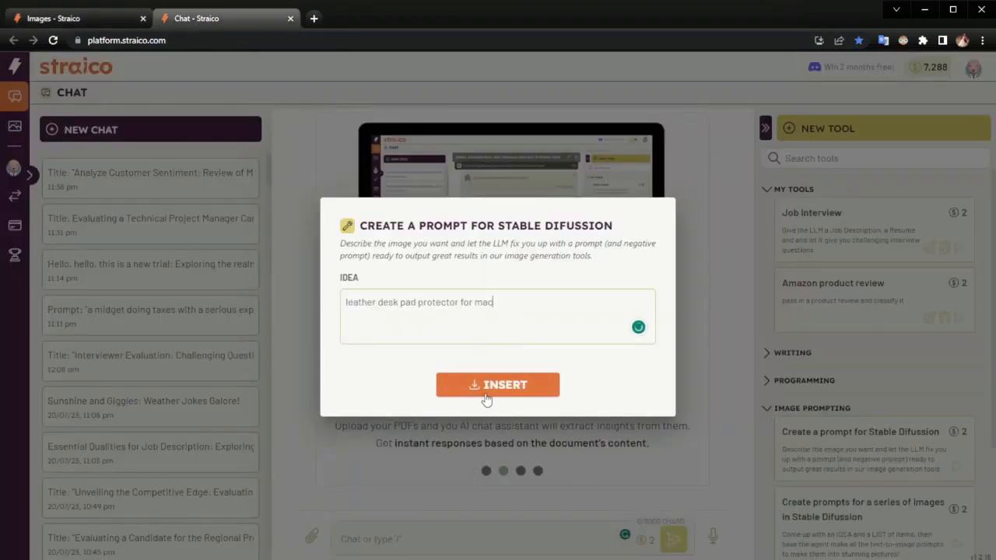
Insert the filled-in Stable Diffusion prompt into the chat message and send it
click(475, 384)
scroll(533, 500, down, 10)
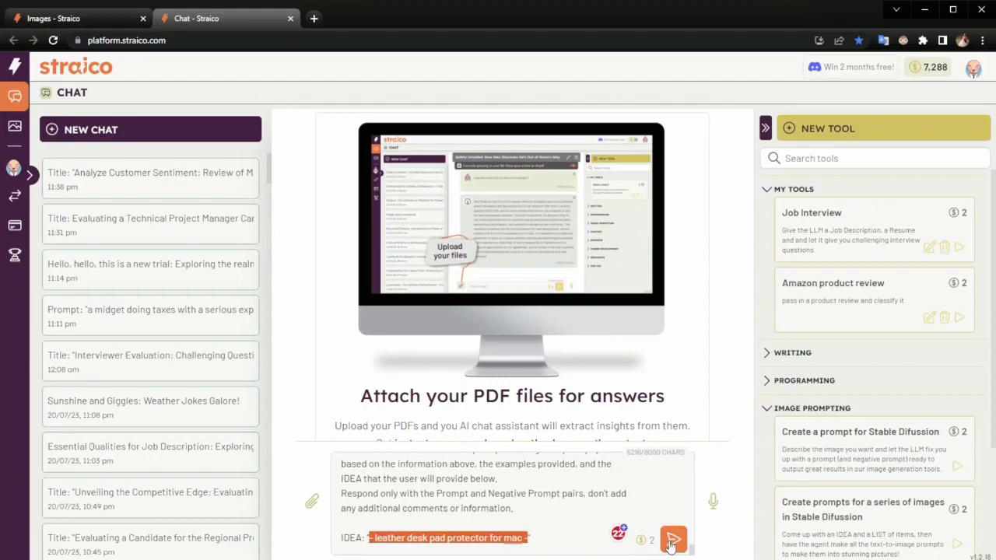
click(671, 539)
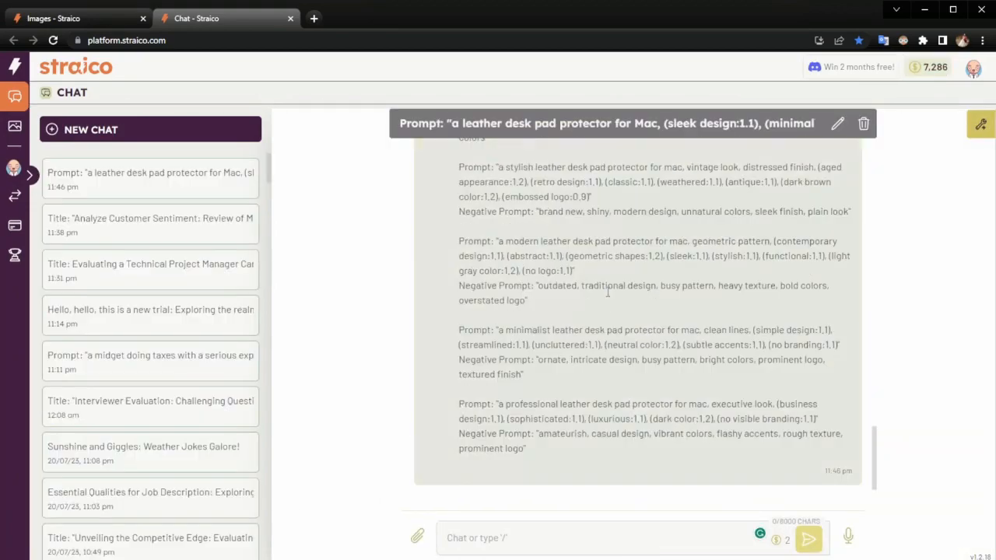
Replace the image studio description with the chat reply's prompt for "a modern leather desk pad protector for mac, geometric pattern"
scroll(506, 323, up, 2)
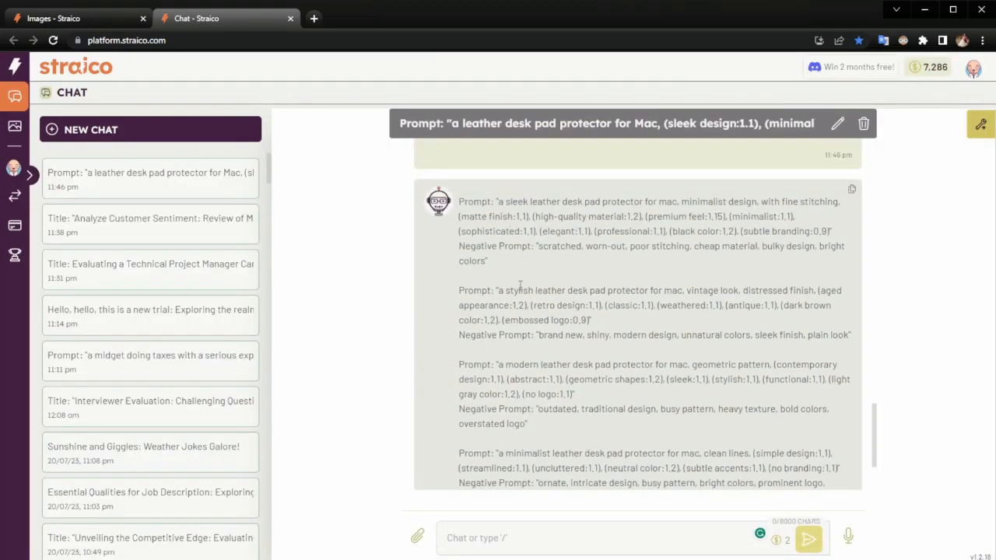
scroll(520, 285, down, 2)
drag(474, 256, 480, 271)
drag(536, 303, 467, 270)
click(583, 296)
drag(498, 242, 572, 268)
key(ctrl+c)
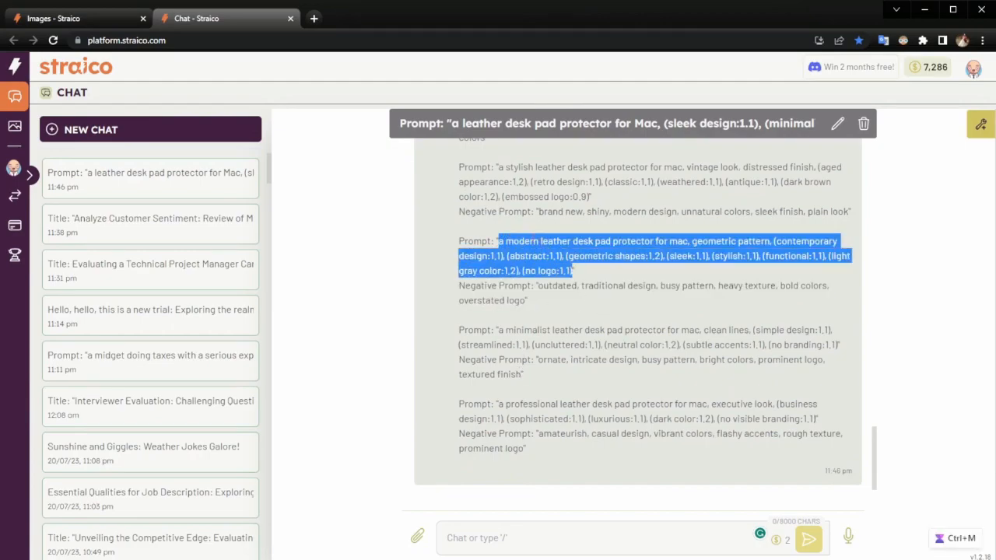
click(121, 23)
key(ctrl+a)
key(ctrl+v)
Copy the matching negative prompt "outdated, traditional design, busy pattern, heavy texture, bold colors, overstated logo" into the image studio and generate 2 images
click(203, 18)
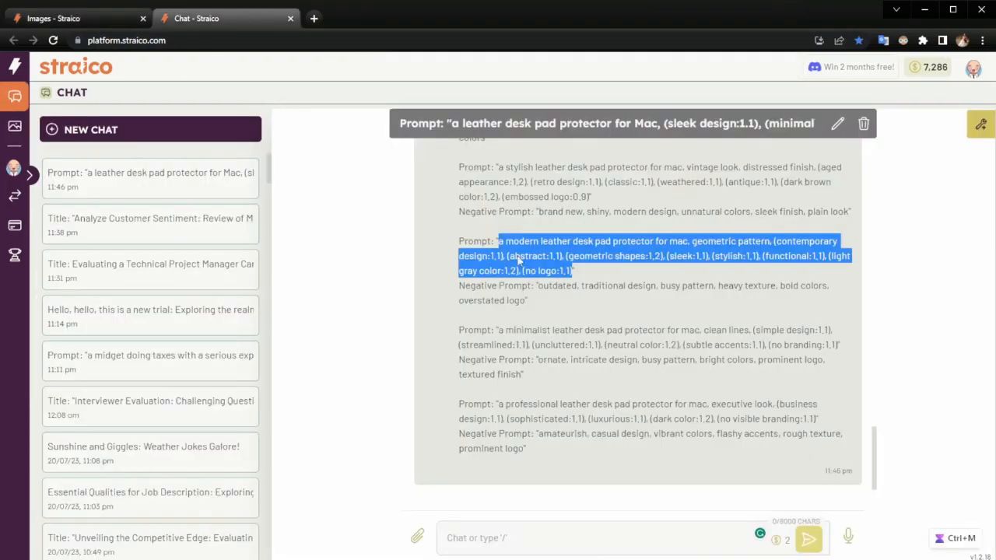
drag(549, 302, 526, 301)
click(540, 288)
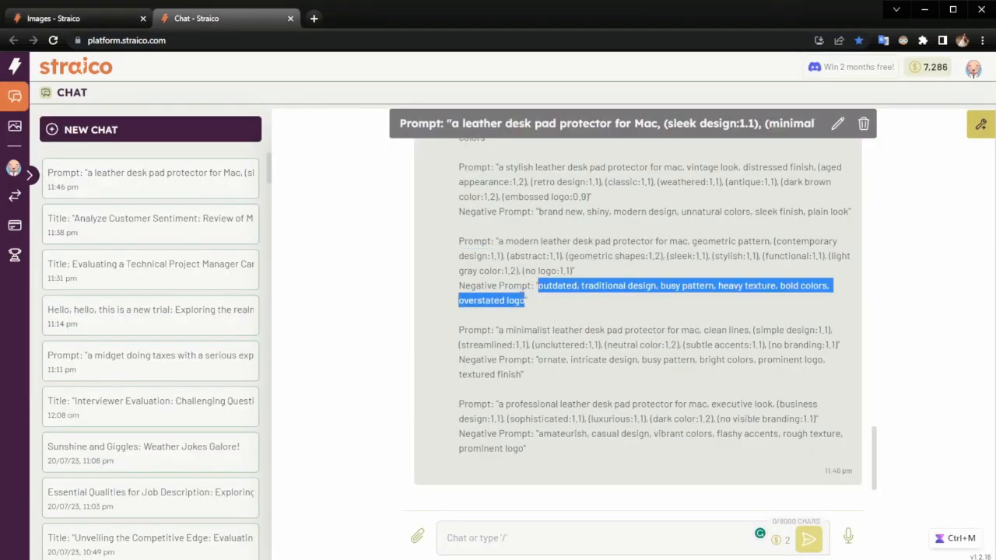
key(ctrl+c)
click(75, 21)
click(124, 200)
click(119, 233)
key(ctrl+v)
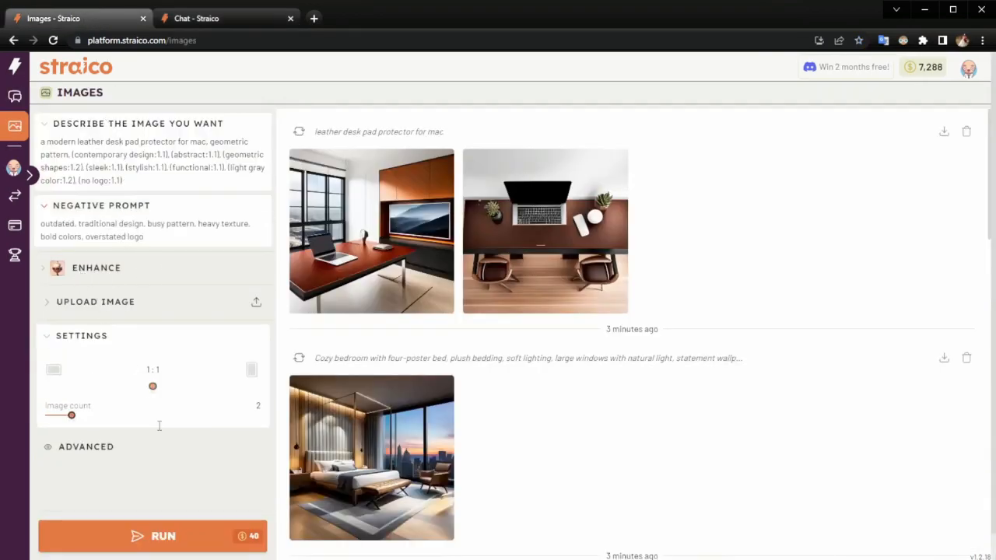
click(163, 537)
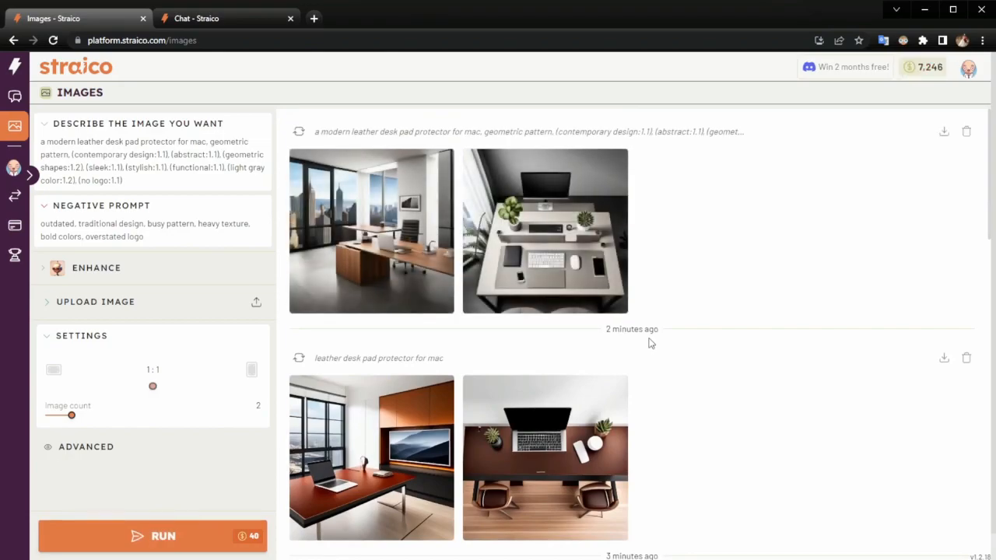
Examine the generated images with their description and negative prompt, and review the prompt pairs in the chat reply
mouse_move(596, 242)
drag(159, 237, 44, 223)
click(117, 155)
click(228, 18)
click(540, 387)
scroll(537, 394, up, 3)
scroll(537, 394, down, 3)
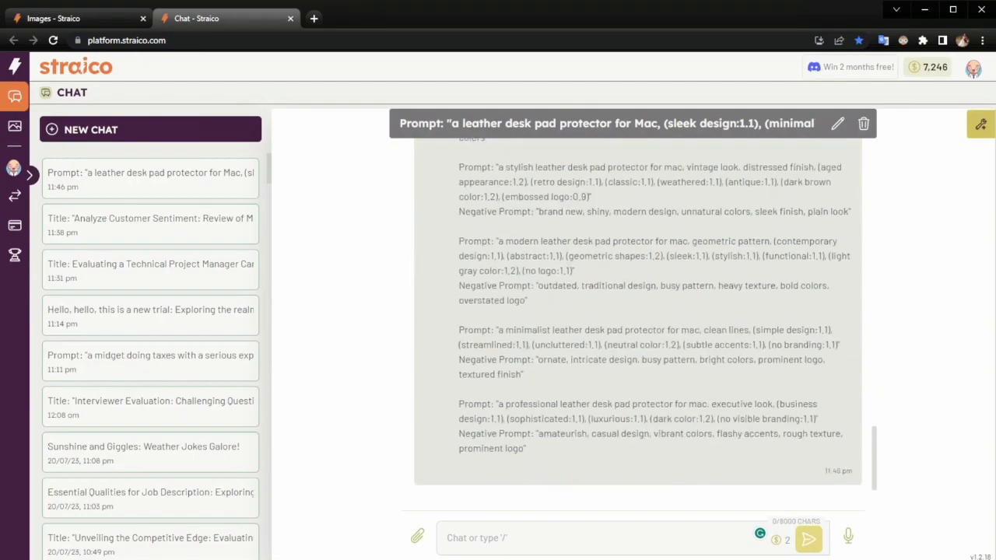